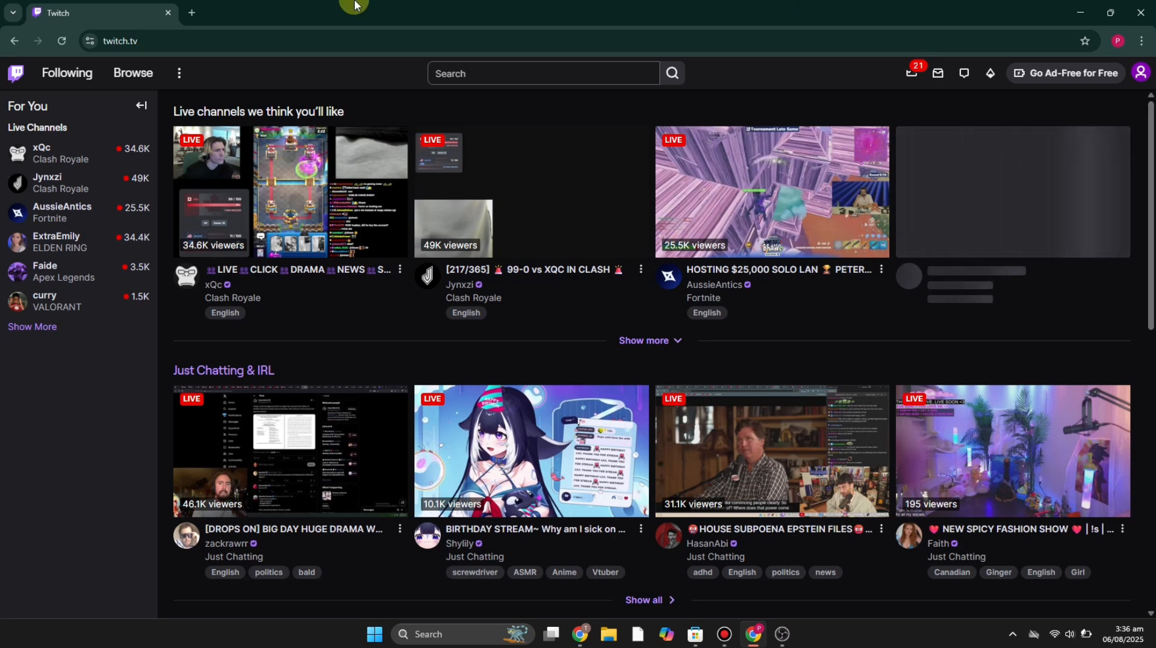
- Search the web for obs studio in a new tab and open the OBS Studio website
click(194, 12)
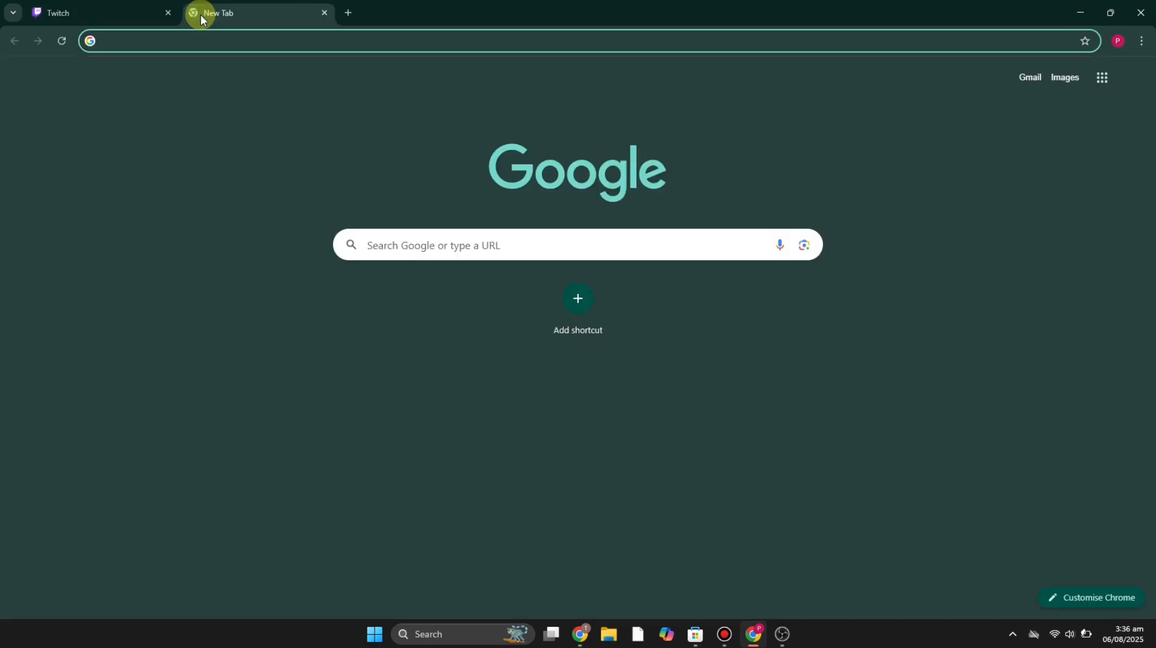
text(obs studio)
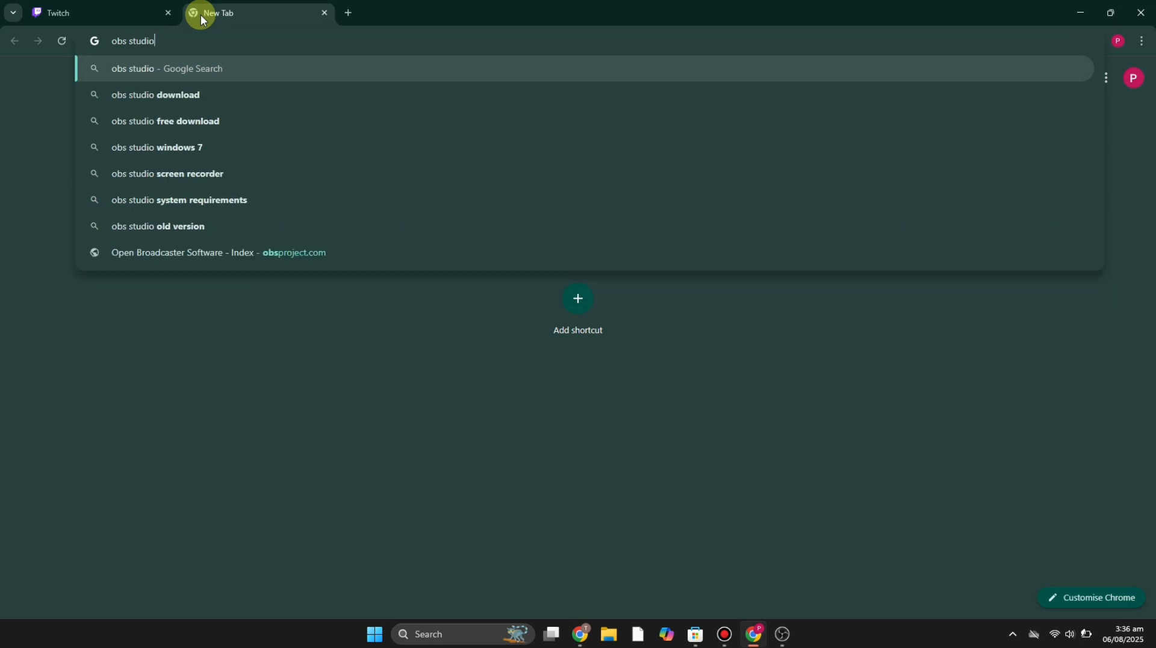
key(Return)
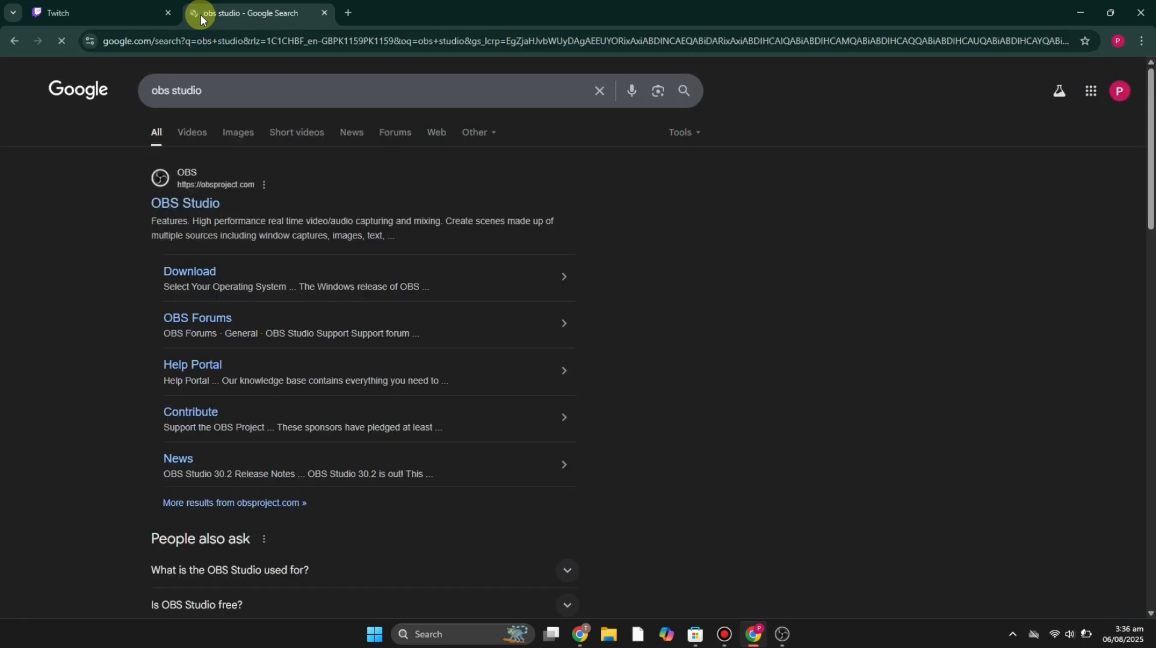
click(189, 203)
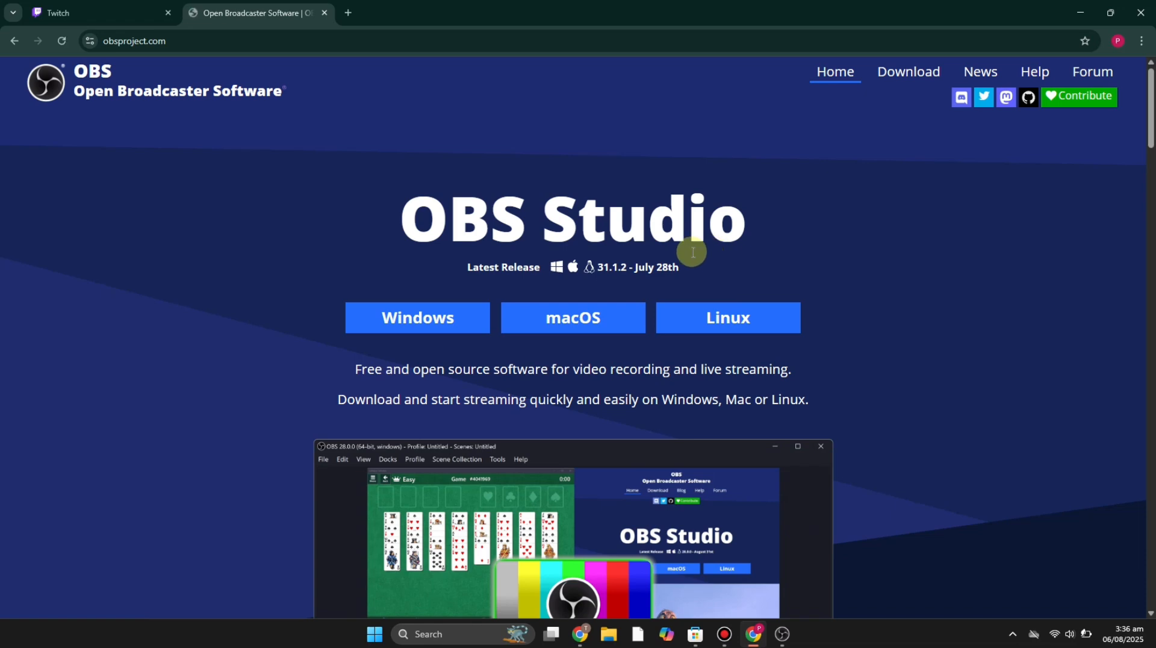
- Close the OBS website tab and switch to the OBS Studio application
click(108, 12)
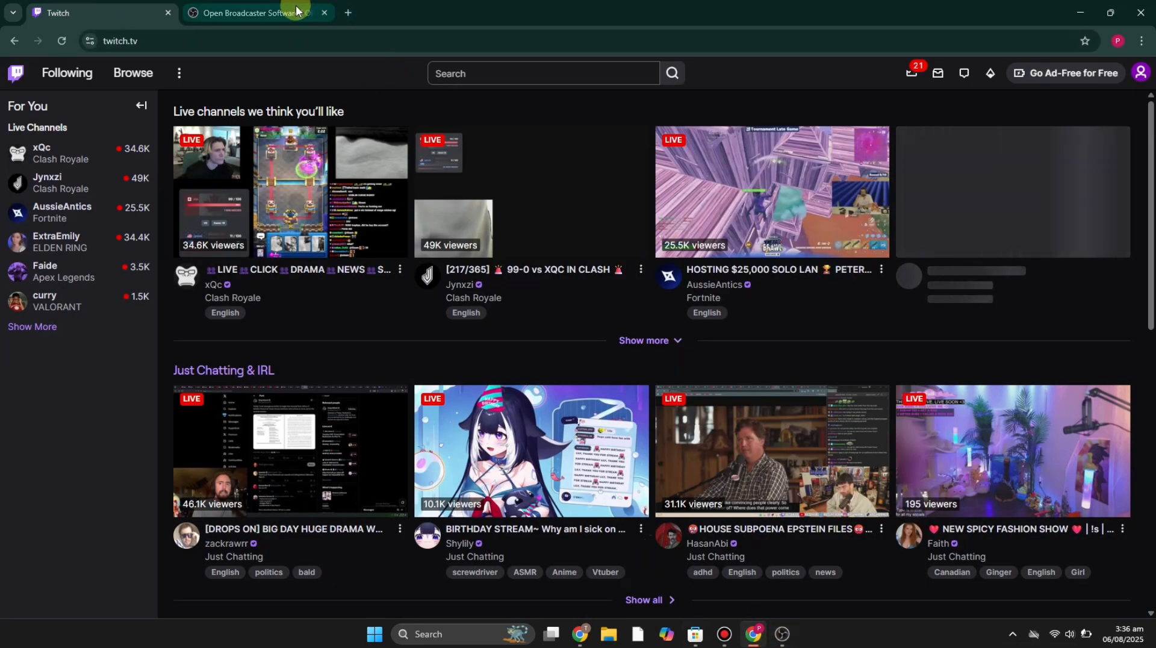
click(325, 12)
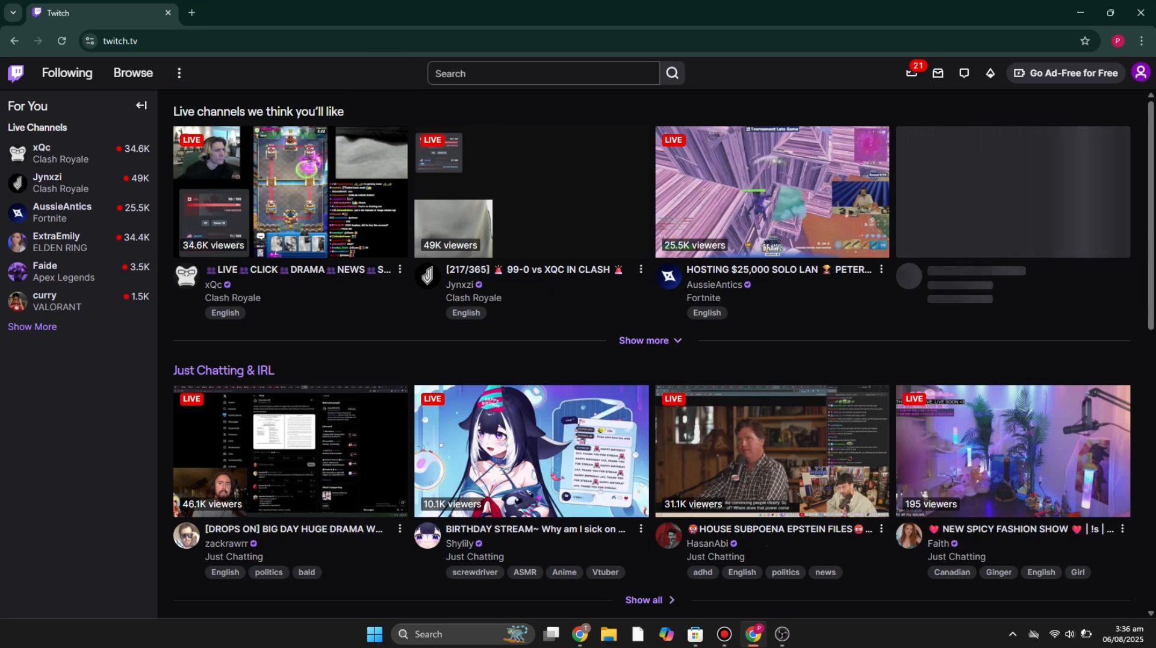
click(782, 633)
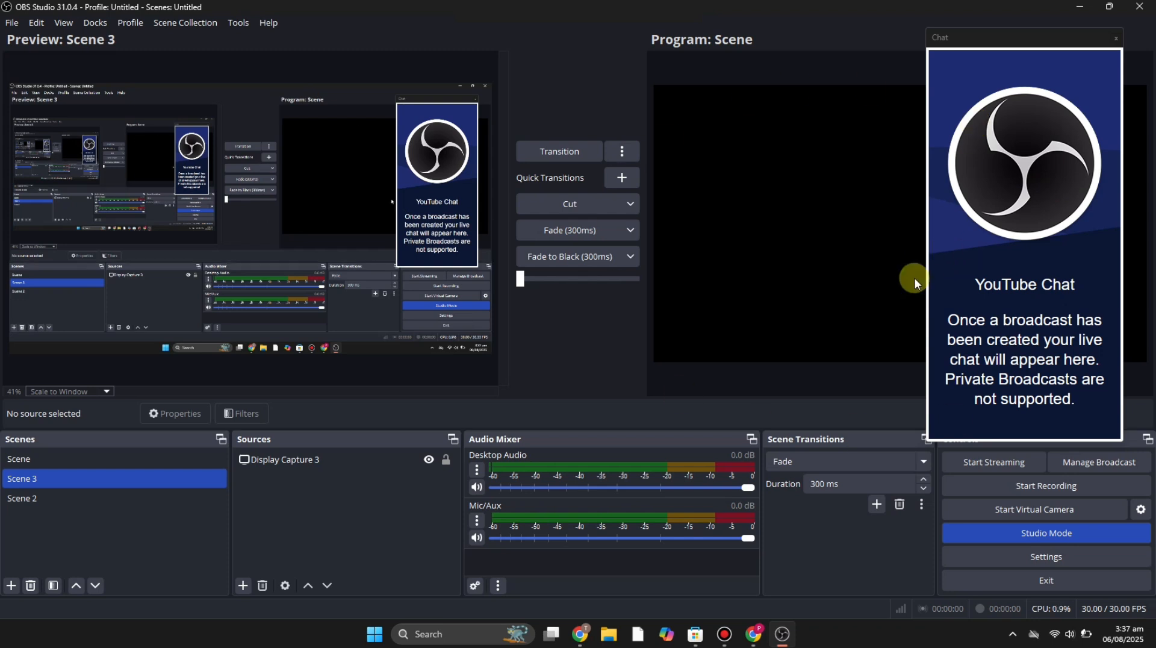
- In the stream settings, set the service to Twitch and connect the Twitch account
click(1042, 559)
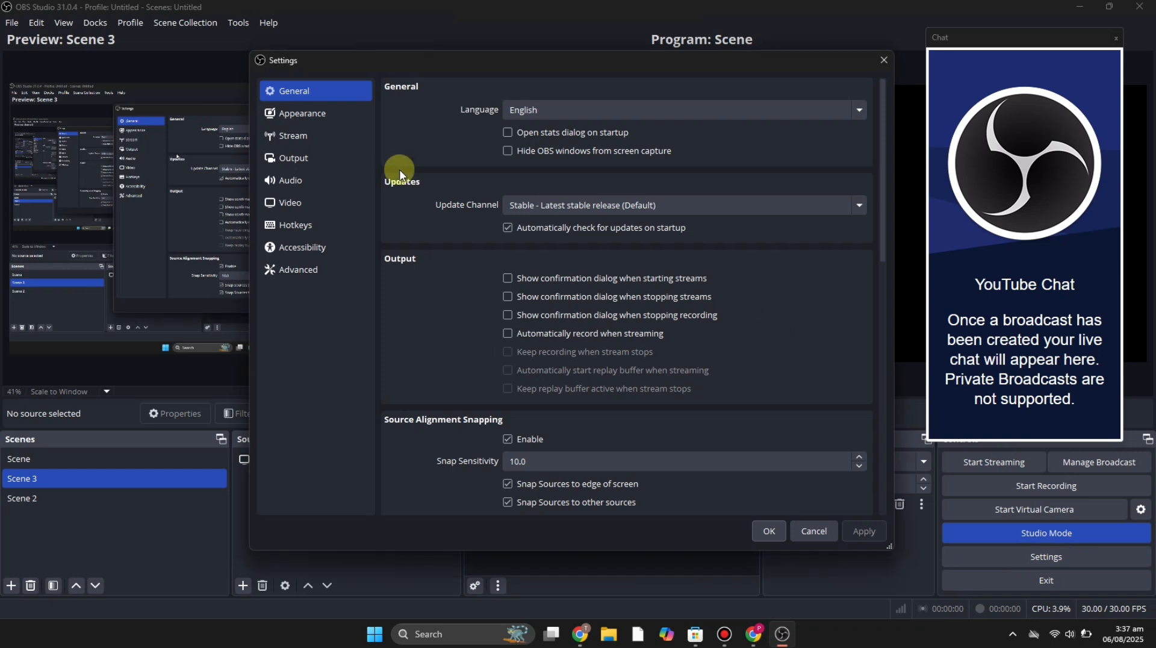
click(298, 145)
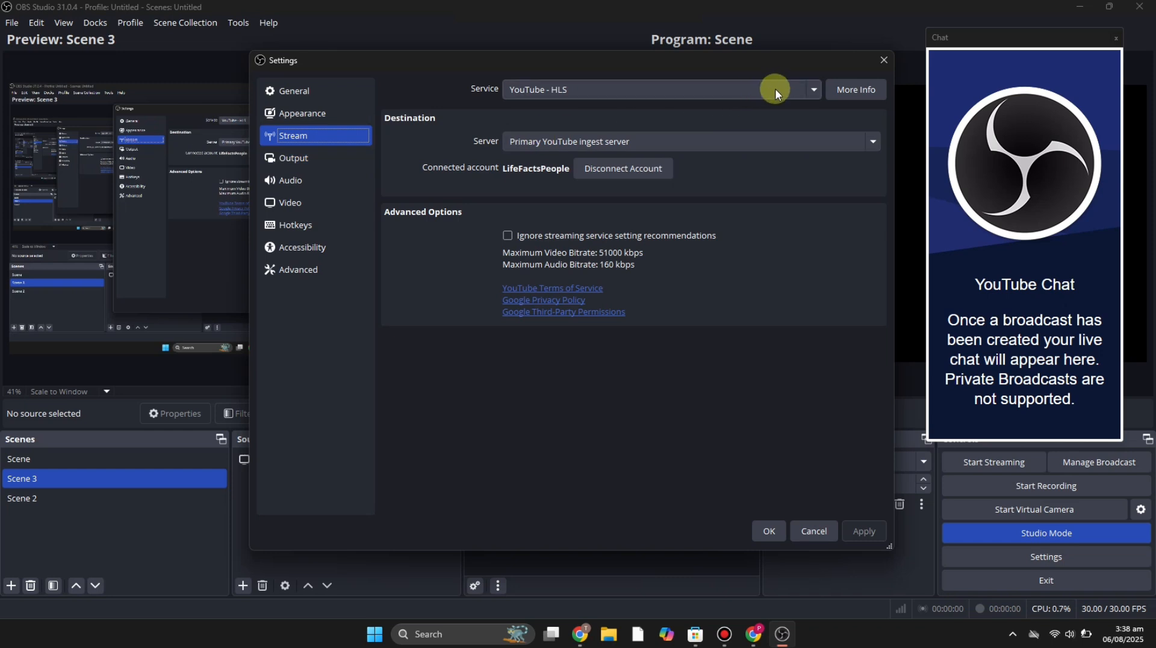
click(811, 91)
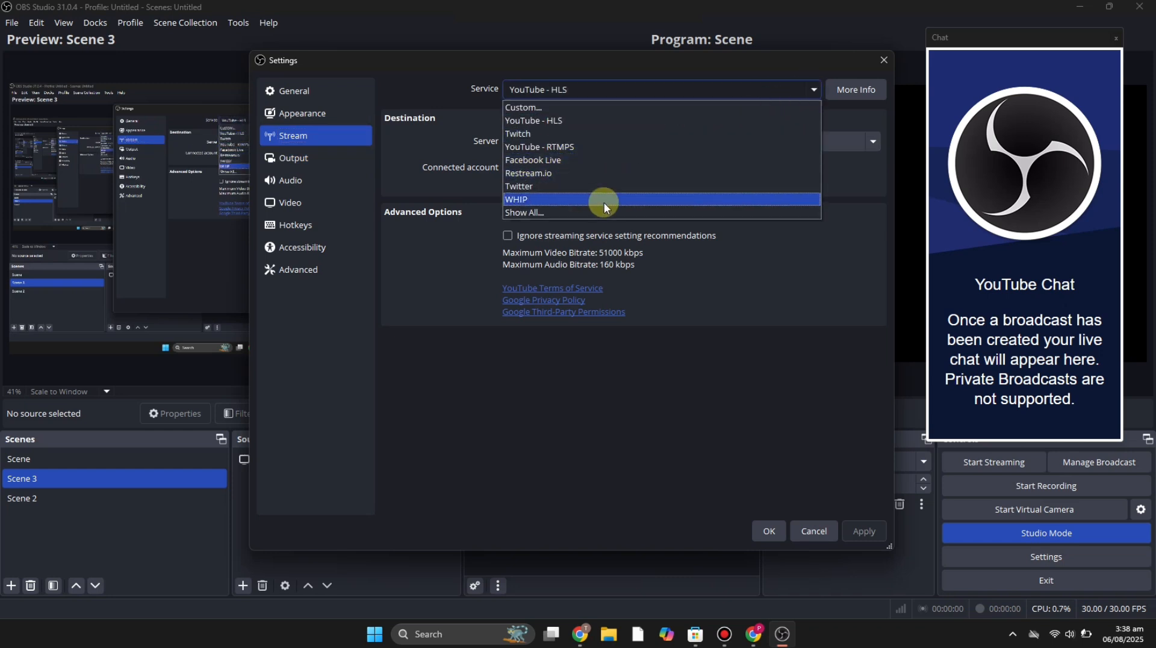
click(602, 134)
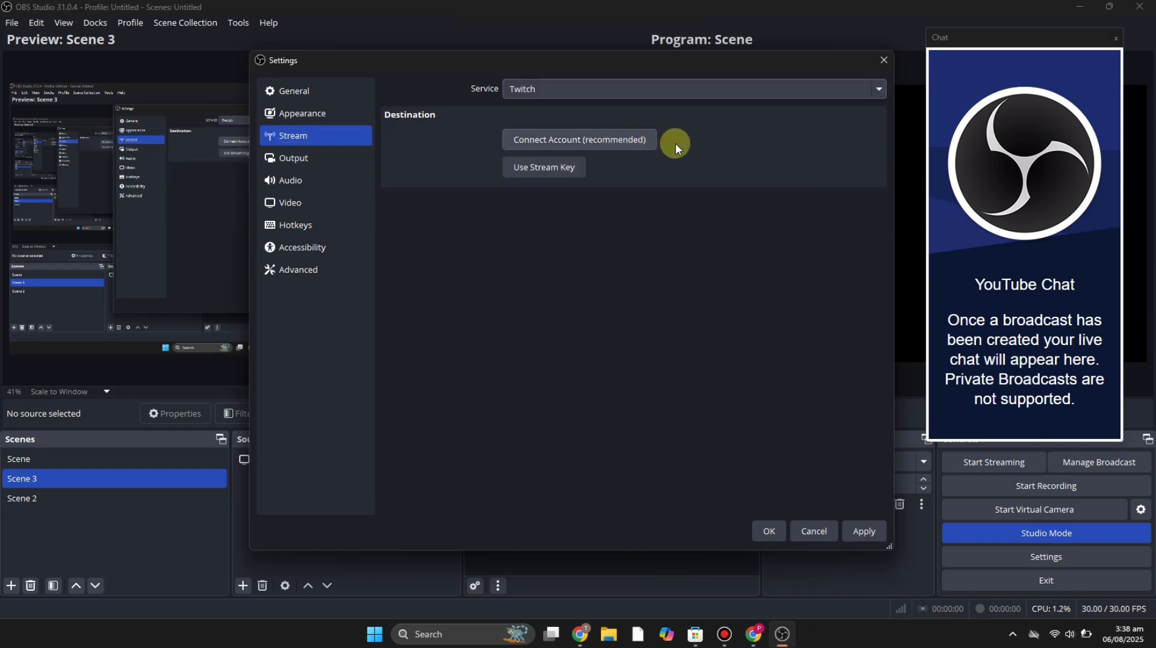
click(603, 147)
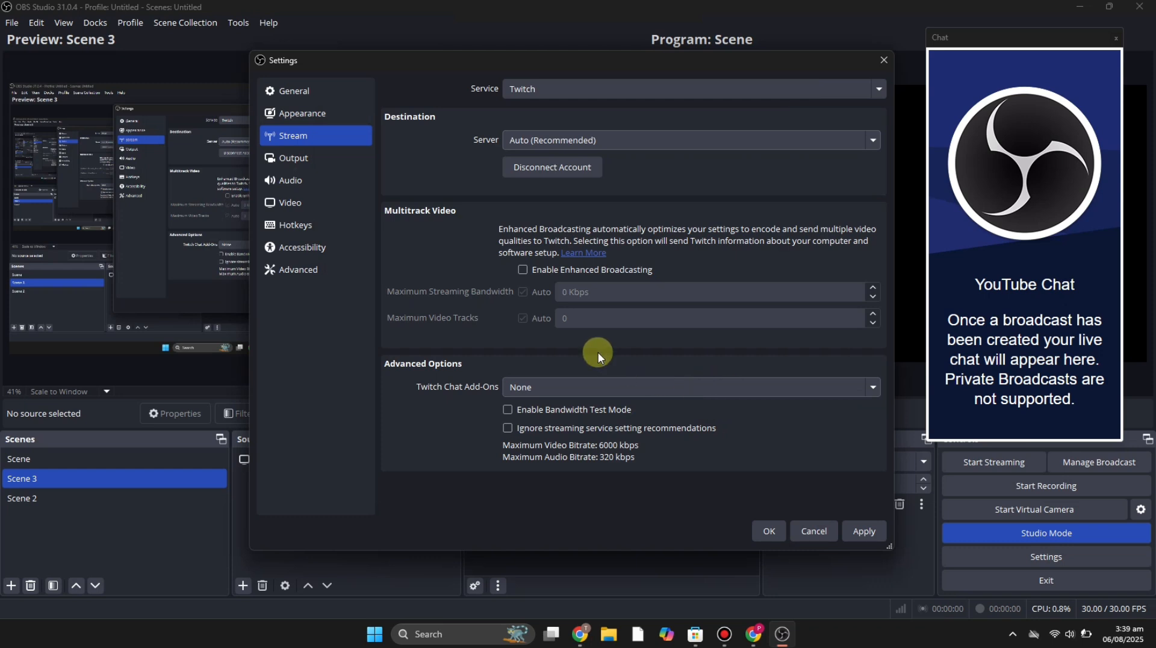
- Set both the base (canvas) and output (scaled) video resolutions to 1920x1080 and apply
click(330, 204)
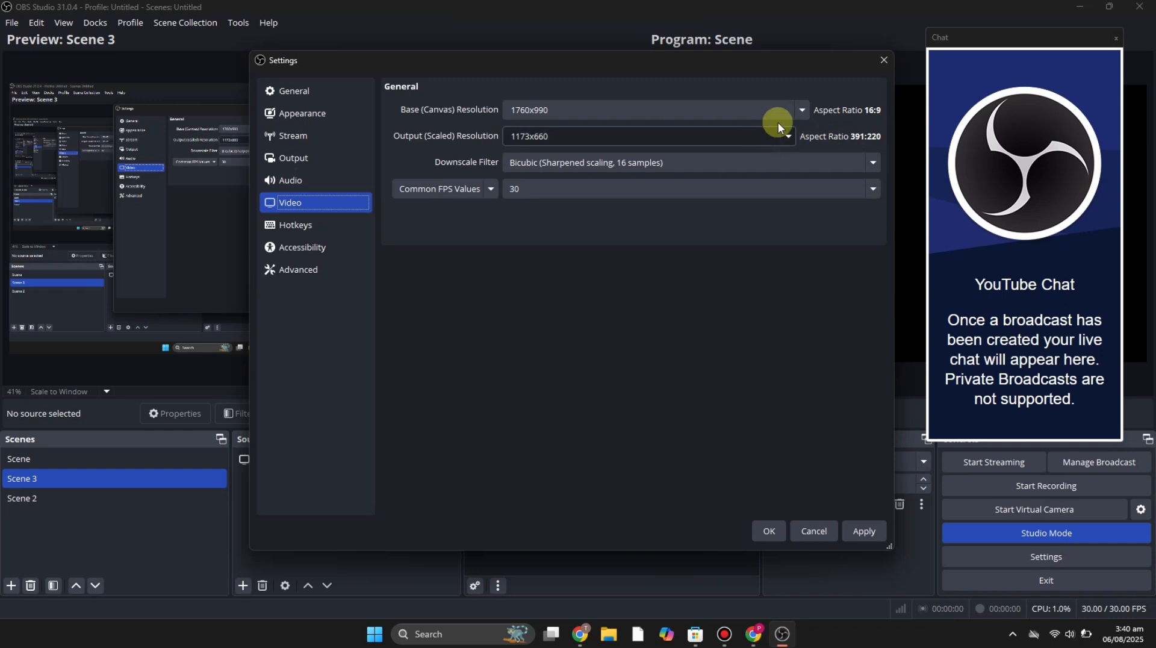
click(802, 110)
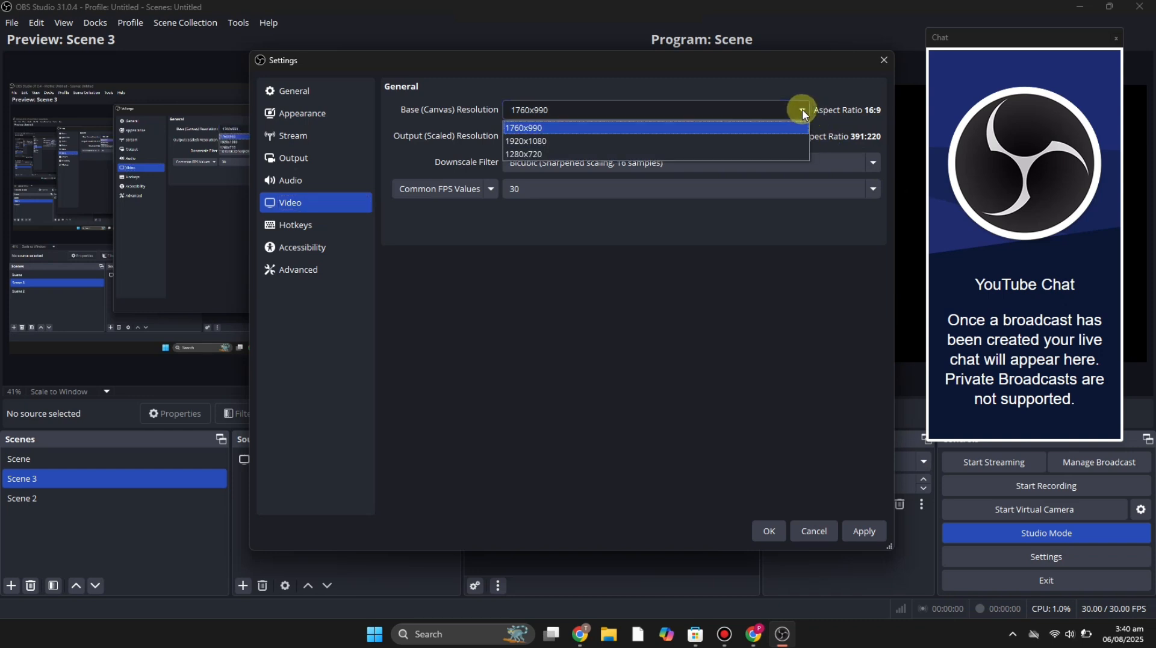
click(773, 135)
click(789, 137)
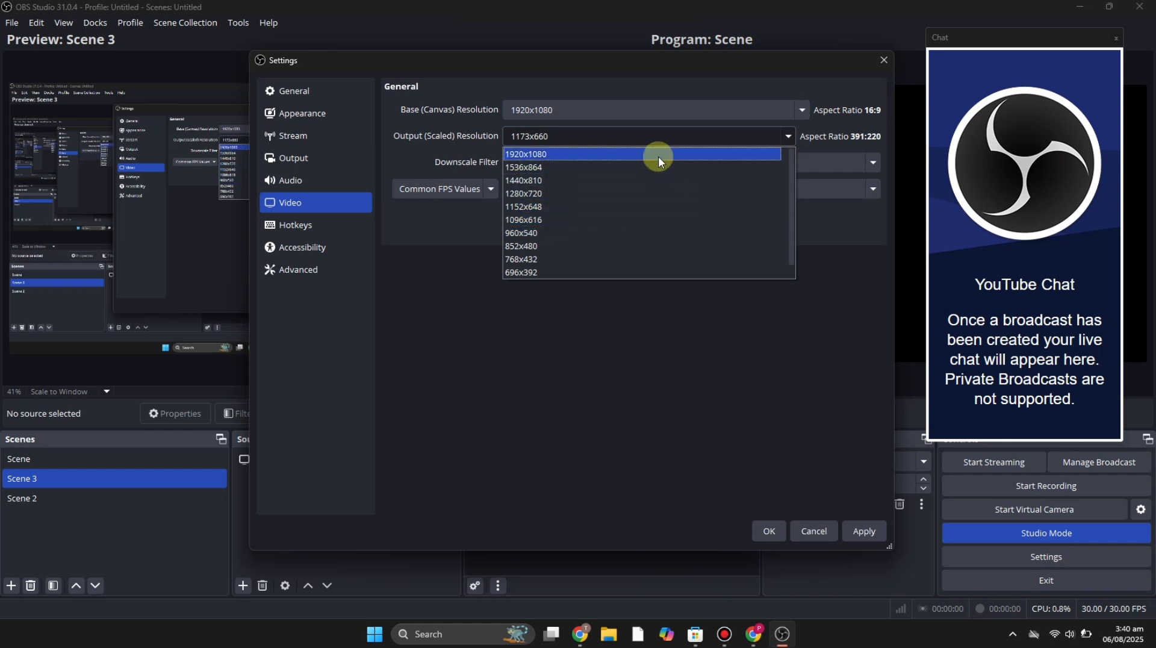
click(658, 155)
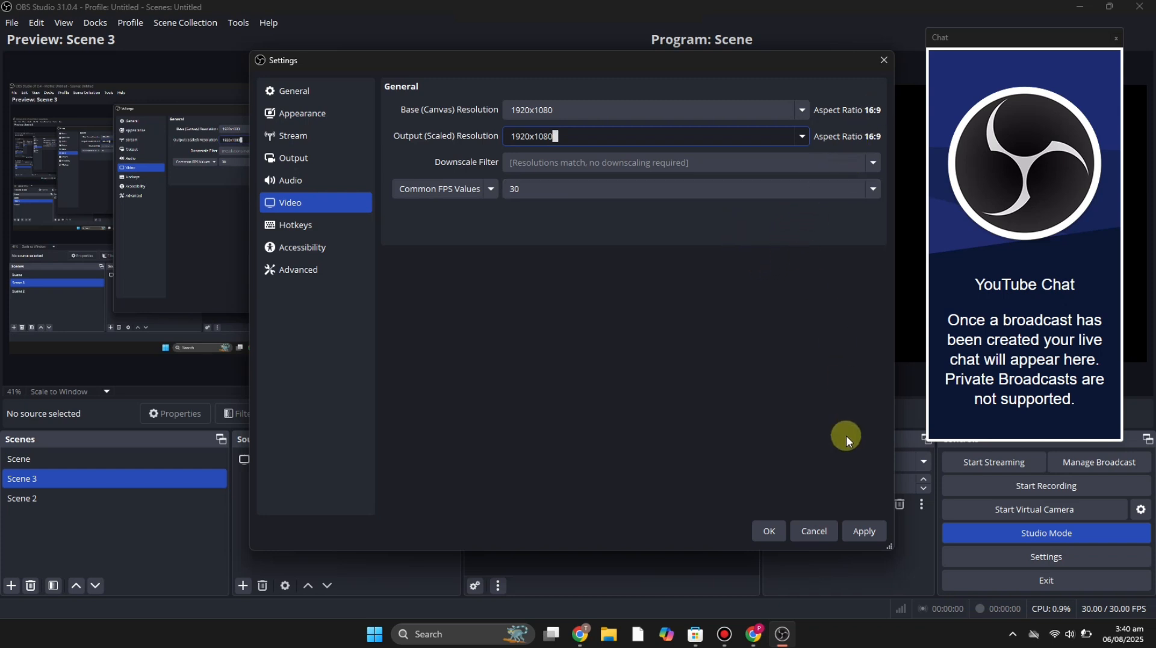
click(864, 530)
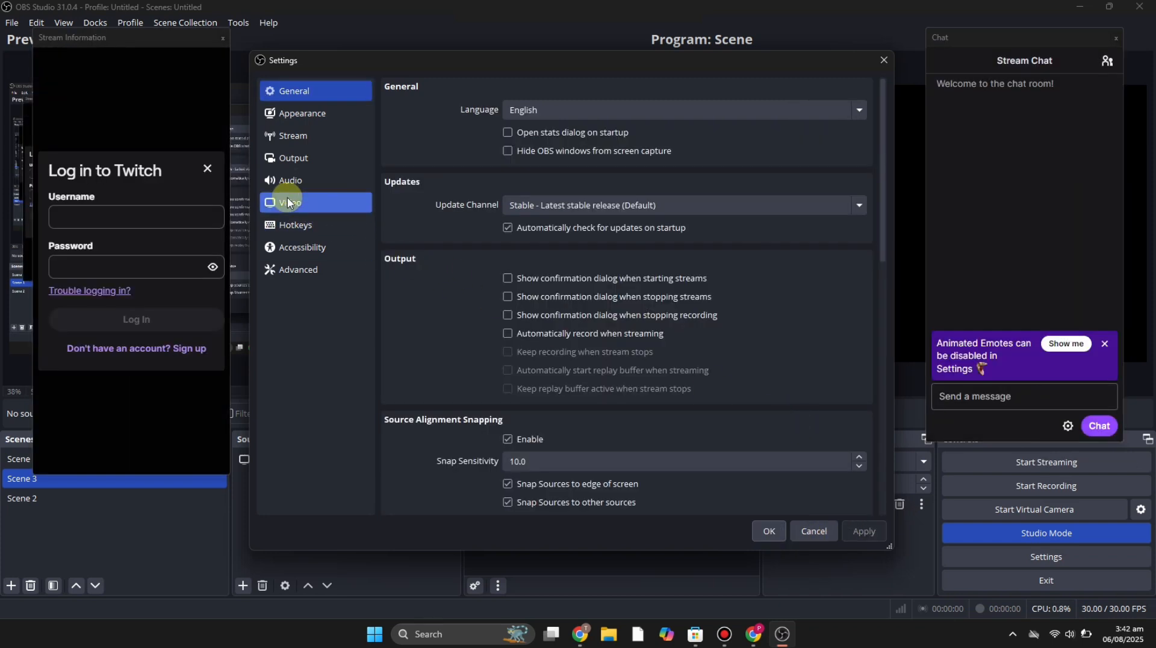
- Set the Mic/Auxiliary Audio device to Microphone Array (Realtek(R) Audio)
click(296, 181)
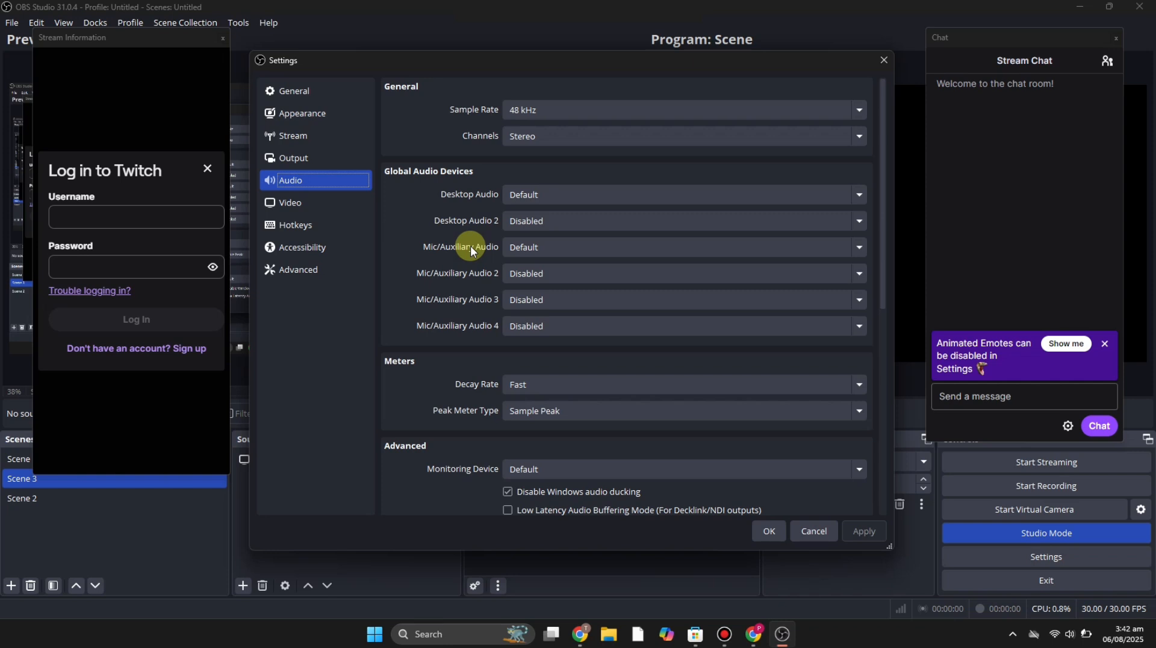
click(562, 247)
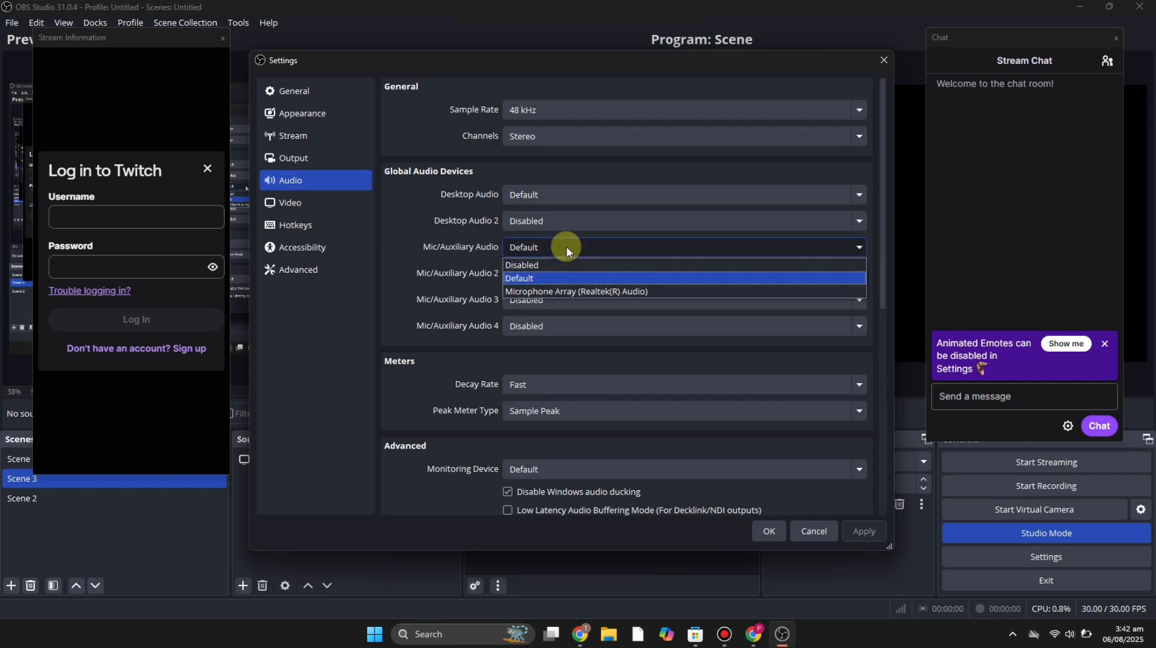
click(575, 290)
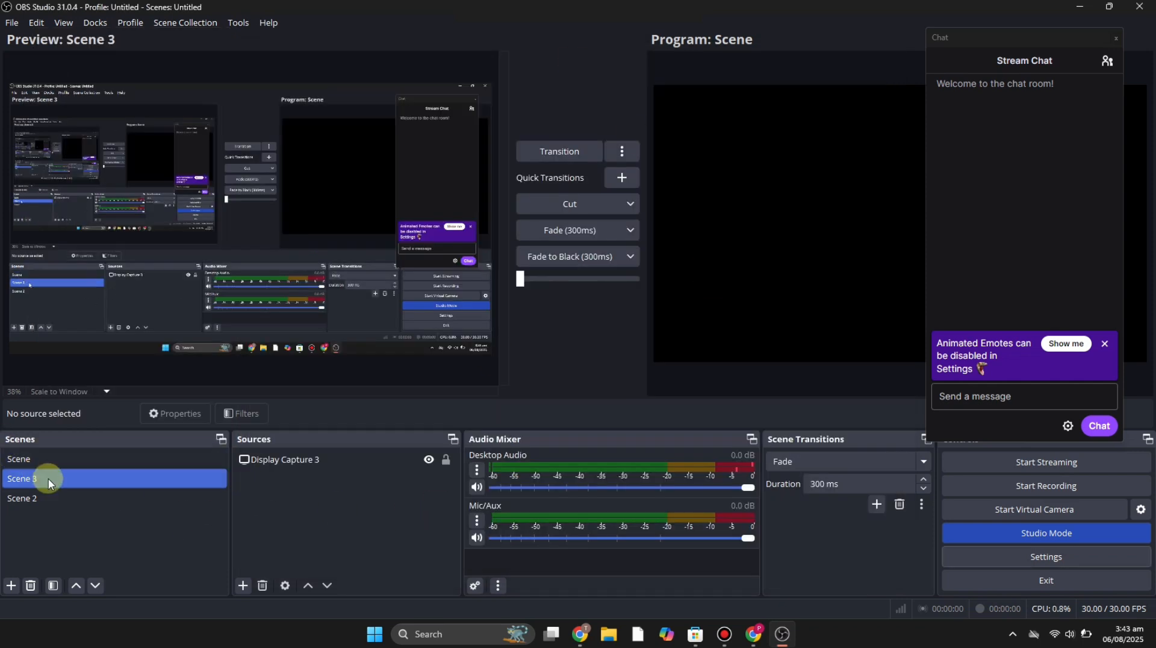
- Rename the scene Scene 3 to Twitch
right_click(48, 478)
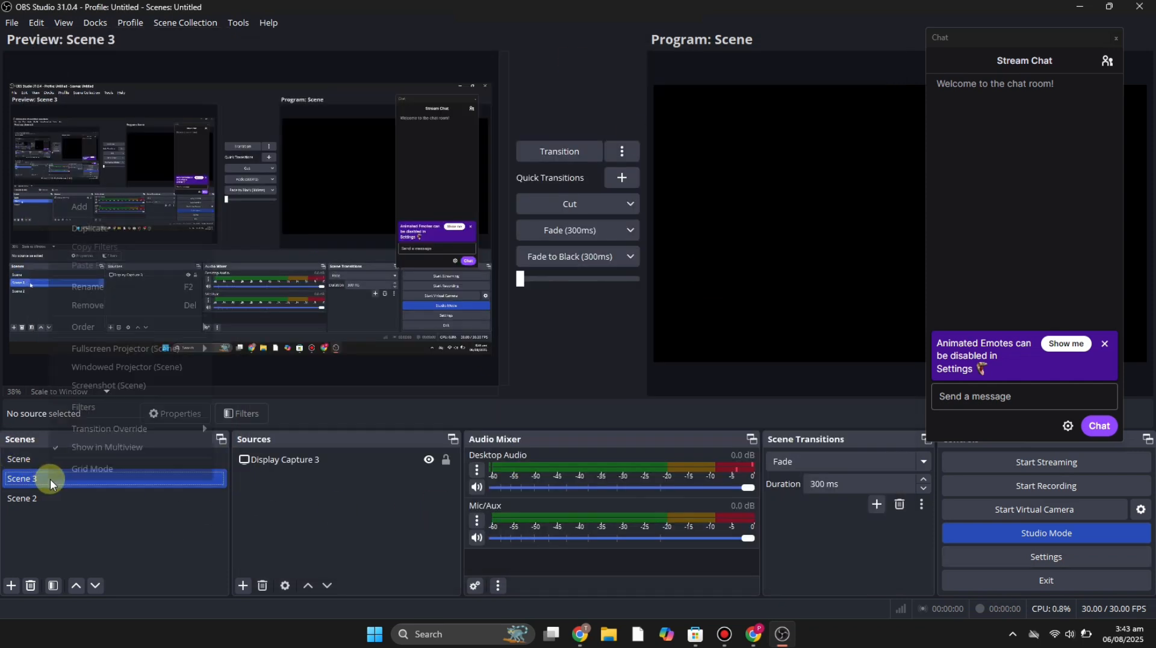
click(128, 288)
key(BackSpace)
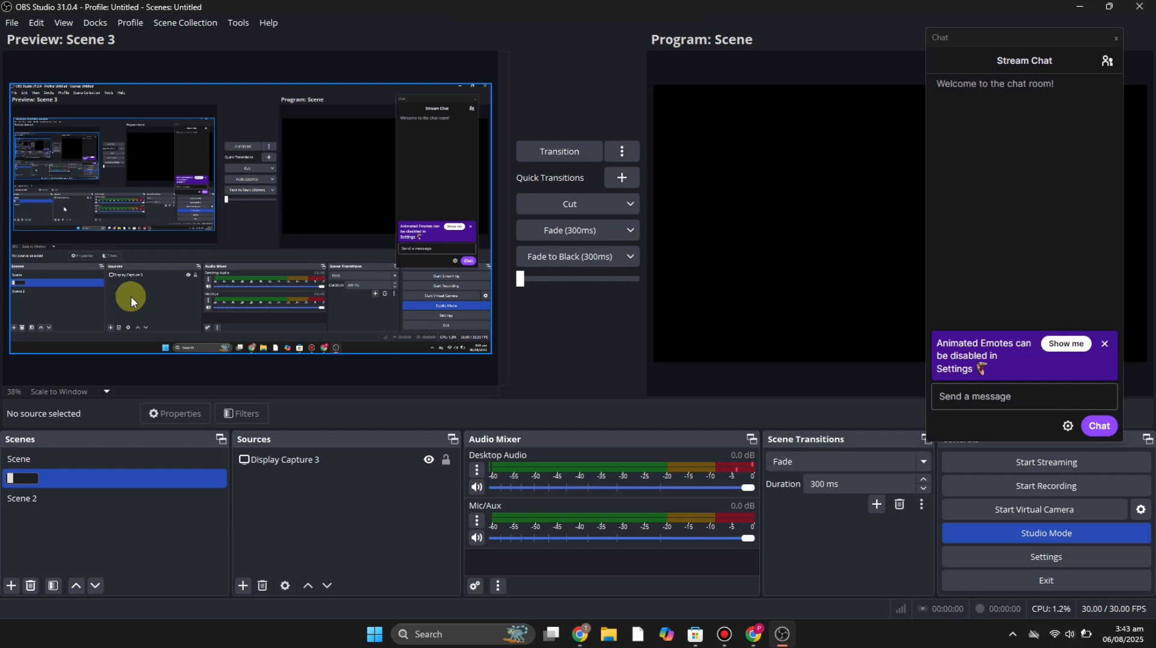
text(Twitch)
key(Return)
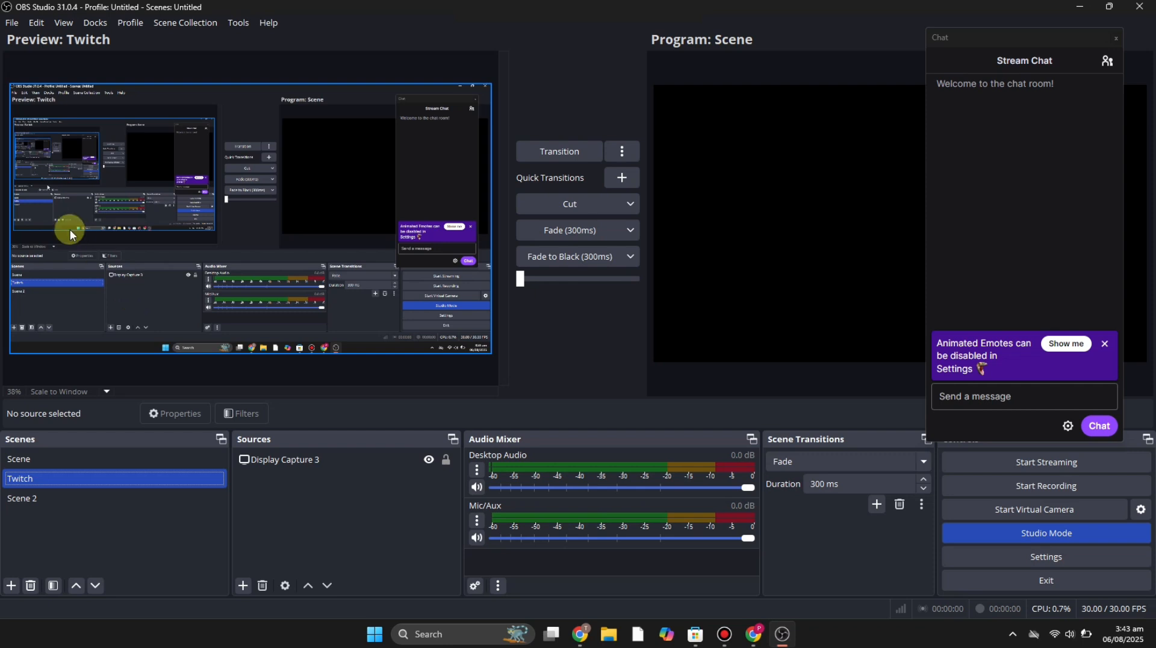
- Add a Game Capture source named 2 to the Twitch scene with default properties
click(241, 588)
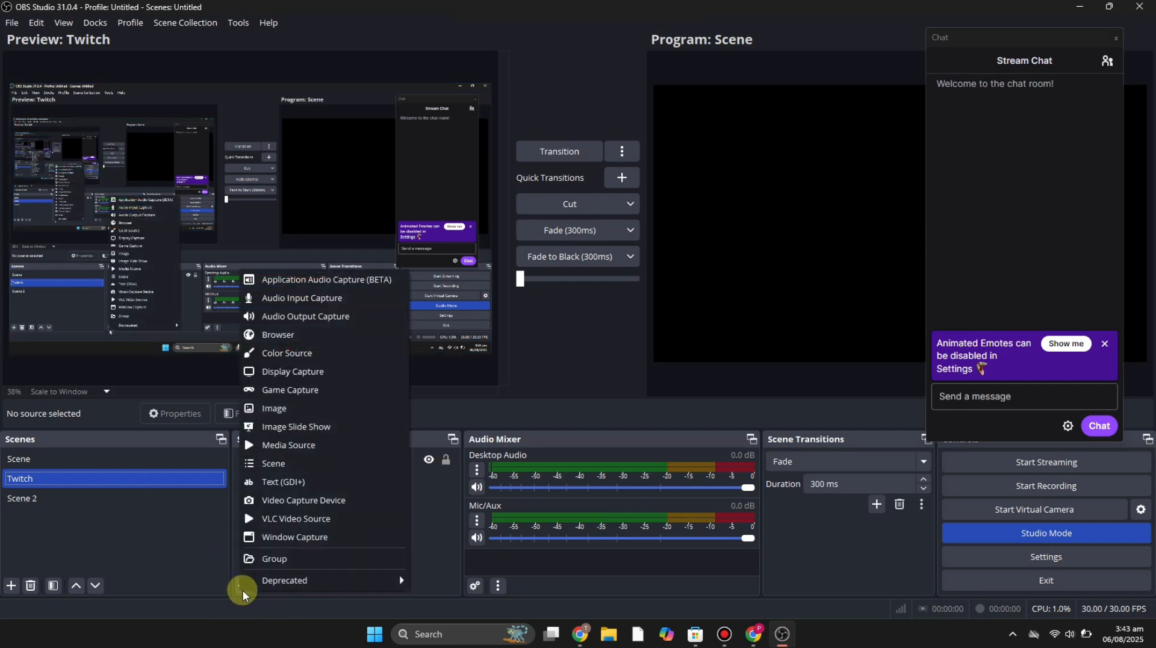
click(321, 390)
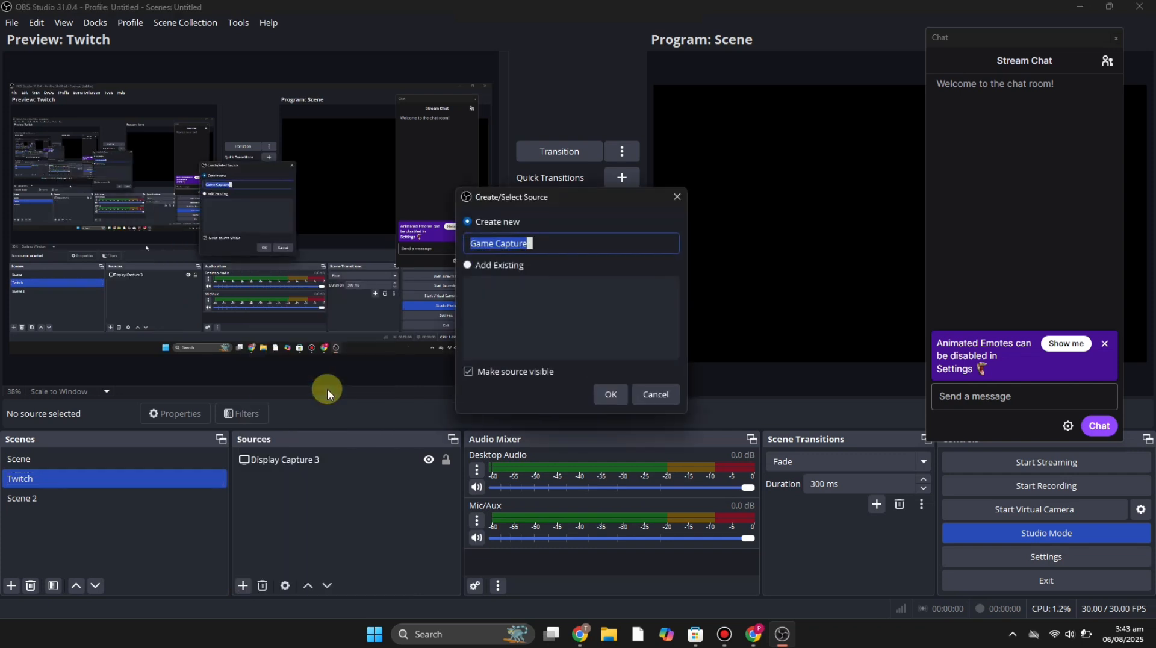
key(BackSpace)
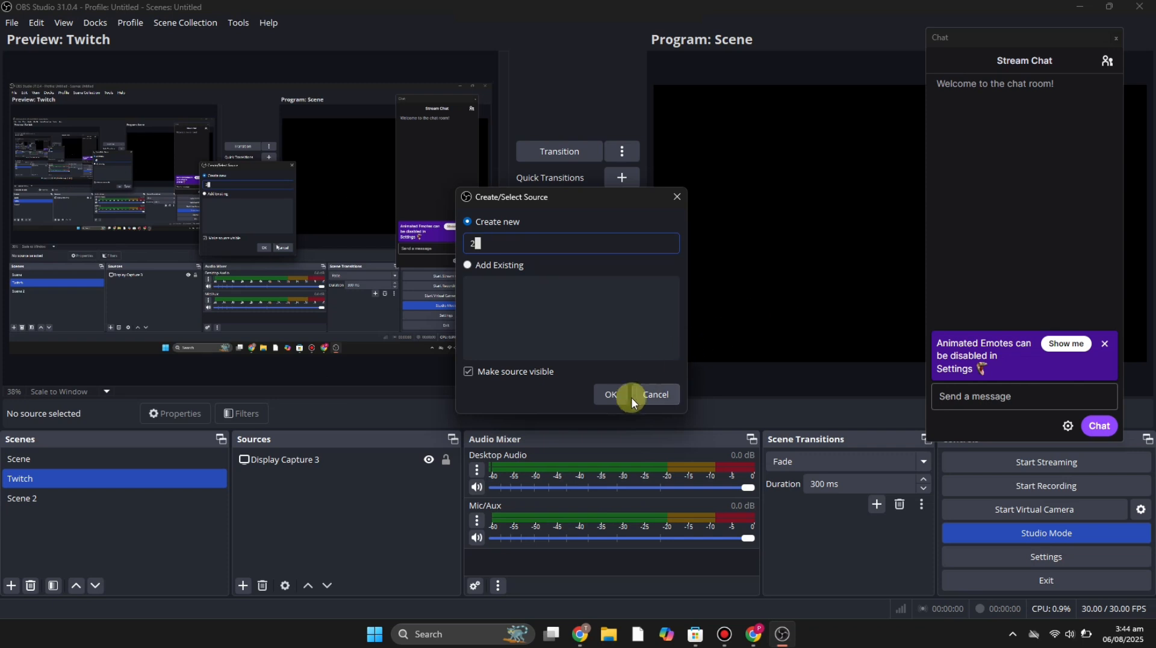
click(613, 399)
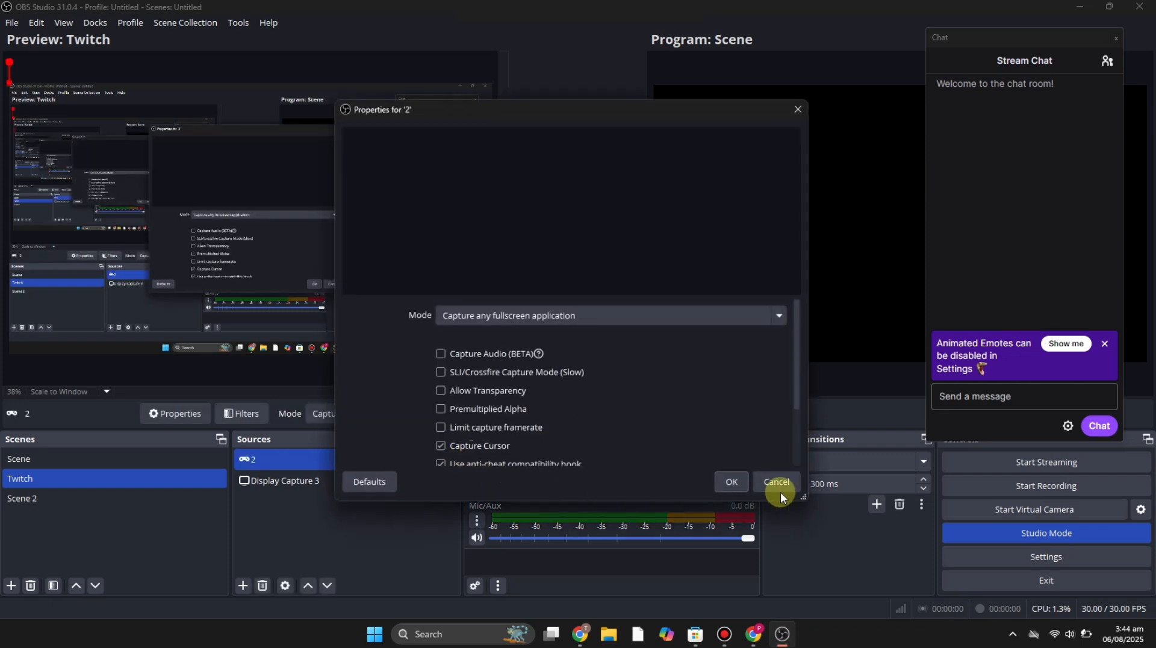
click(728, 481)
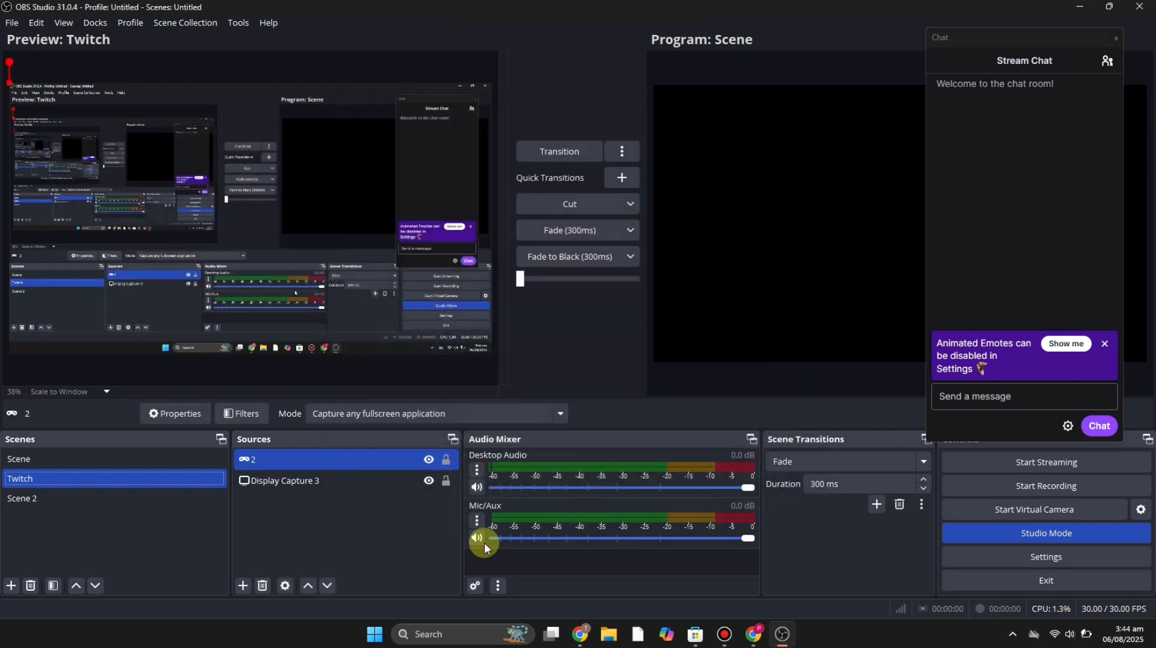
- Add a Display Capture source named 22 to the Twitch scene
click(243, 585)
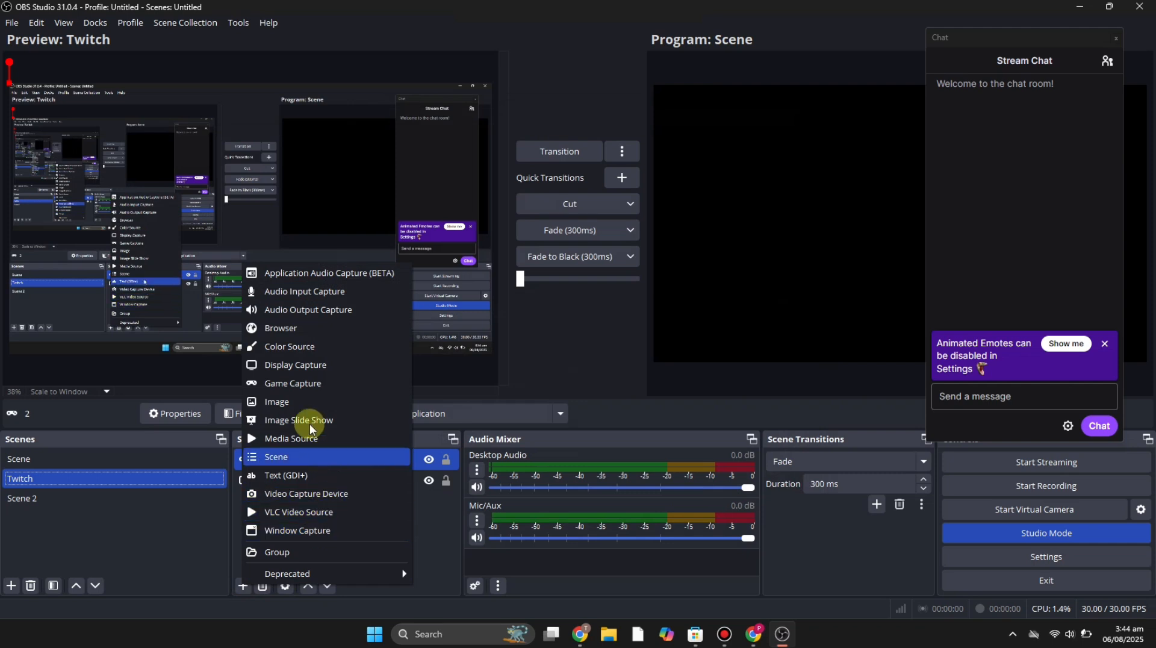
click(303, 366)
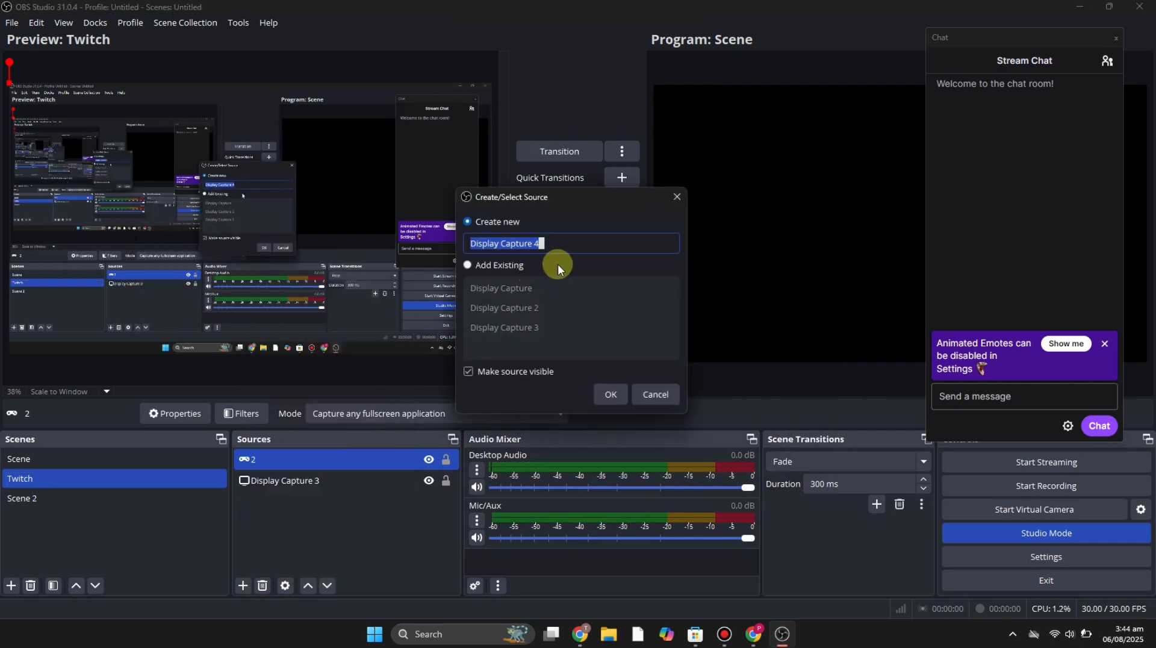
text(22)
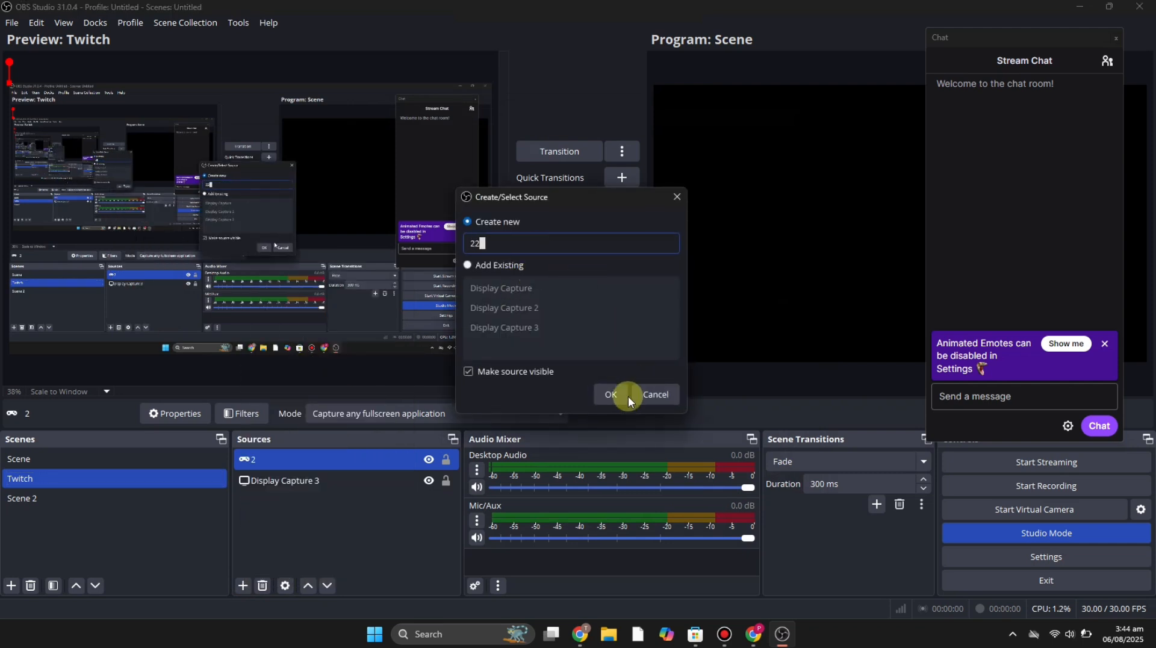
click(615, 396)
click(729, 481)
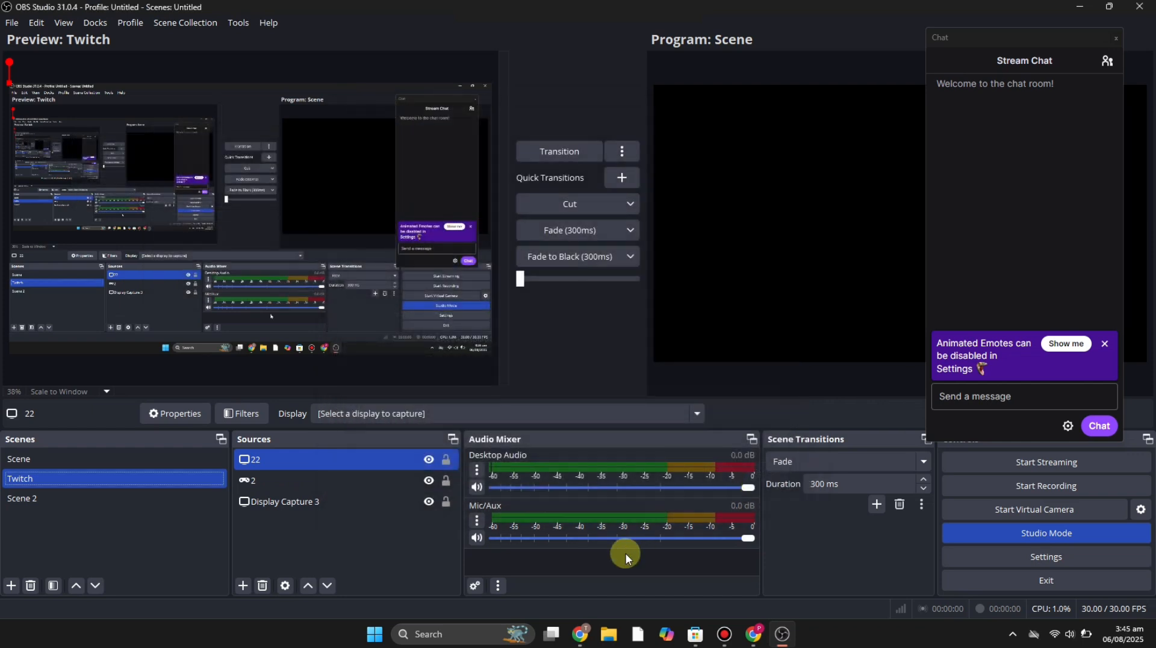
- Start streaming and switch to the Twitch browser window
click(1127, 463)
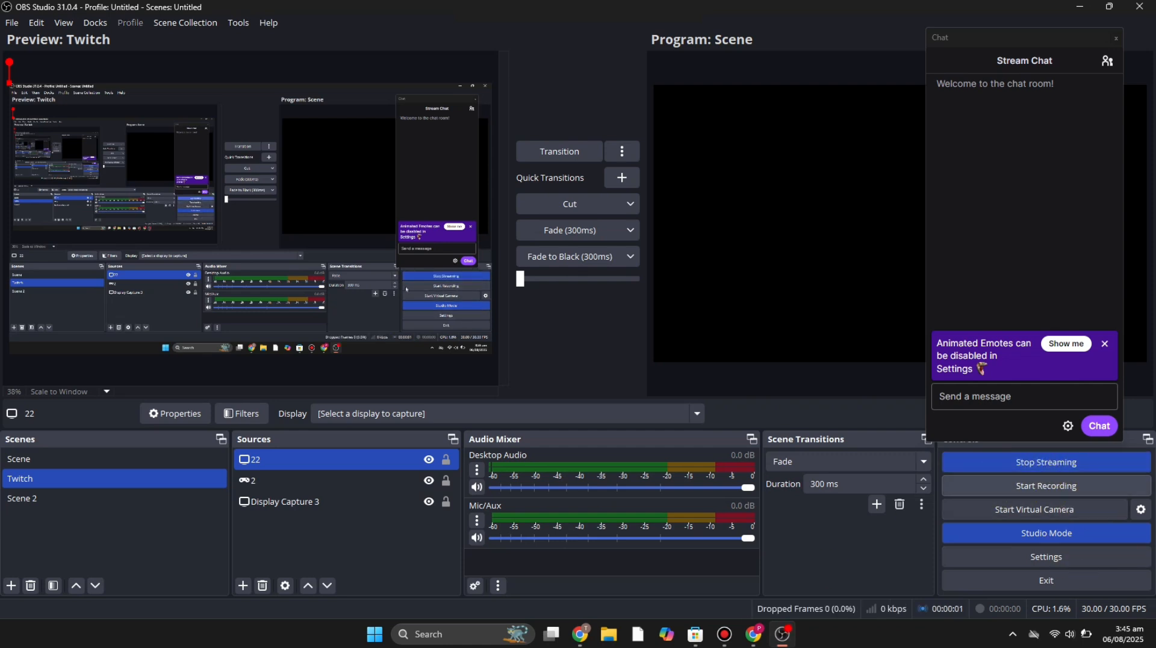
click(752, 643)
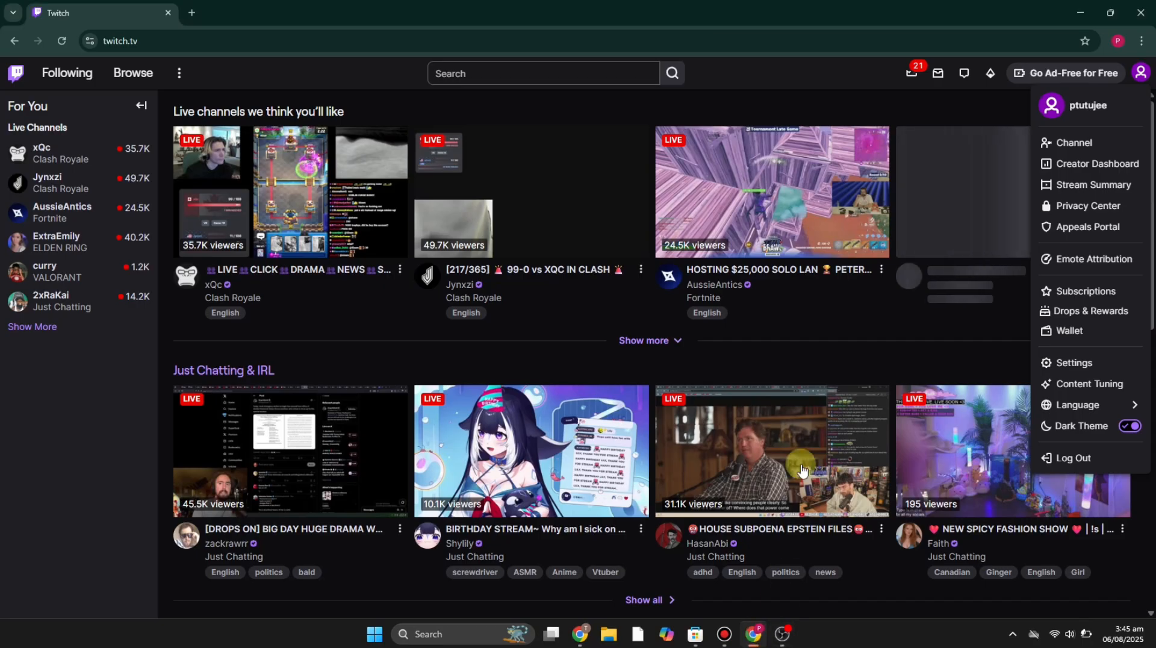
click(768, 117)
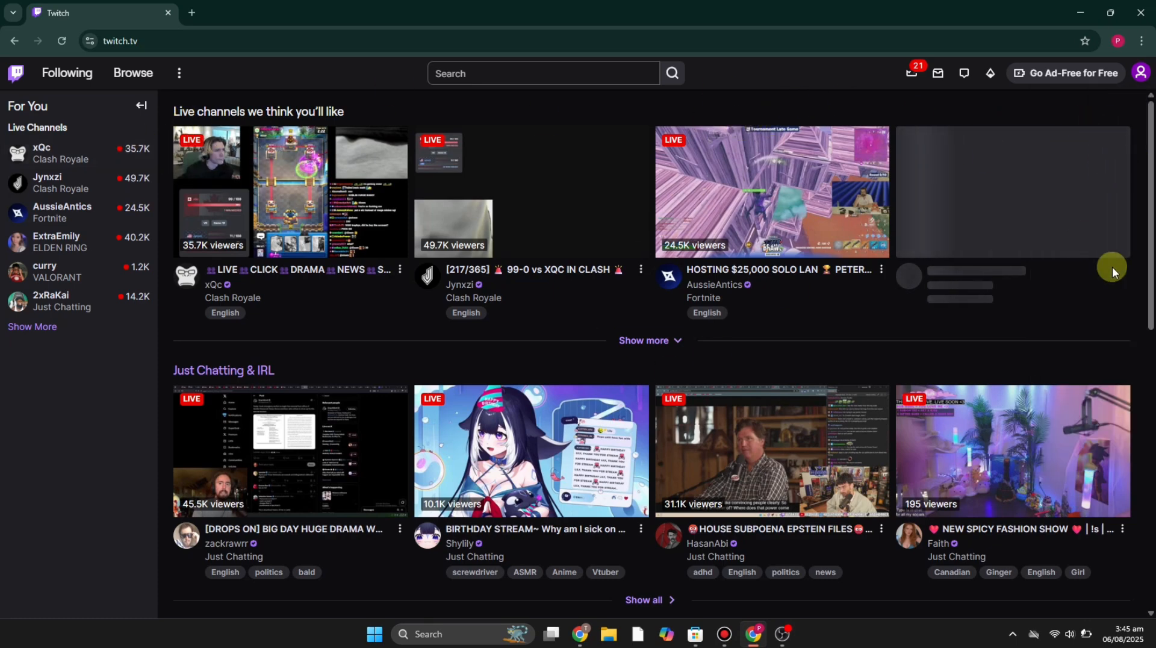
scroll(1111, 270, down, 9)
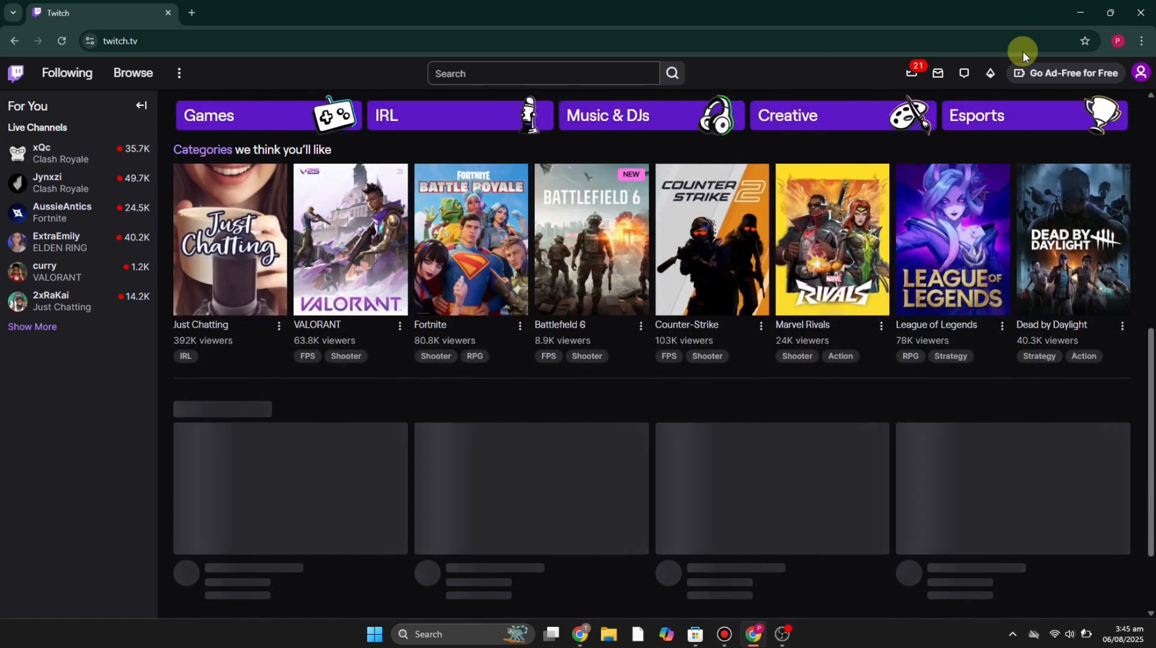
scroll(704, 315, down, 5)
scroll(680, 365, up, 10)
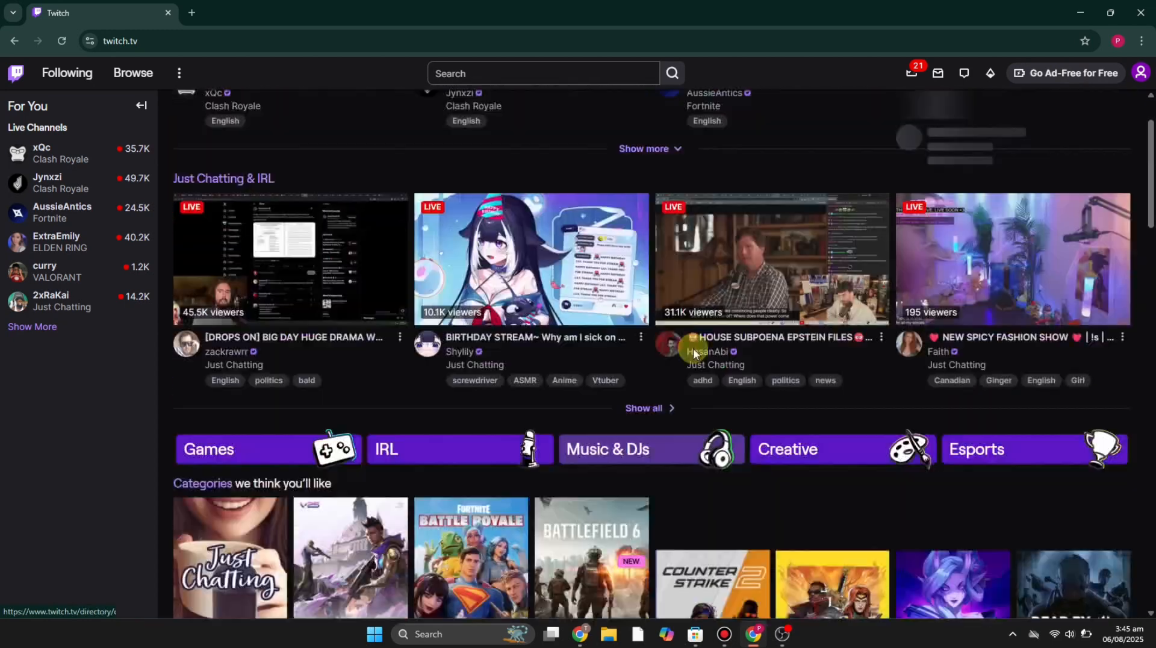
scroll(692, 348, up, 3)
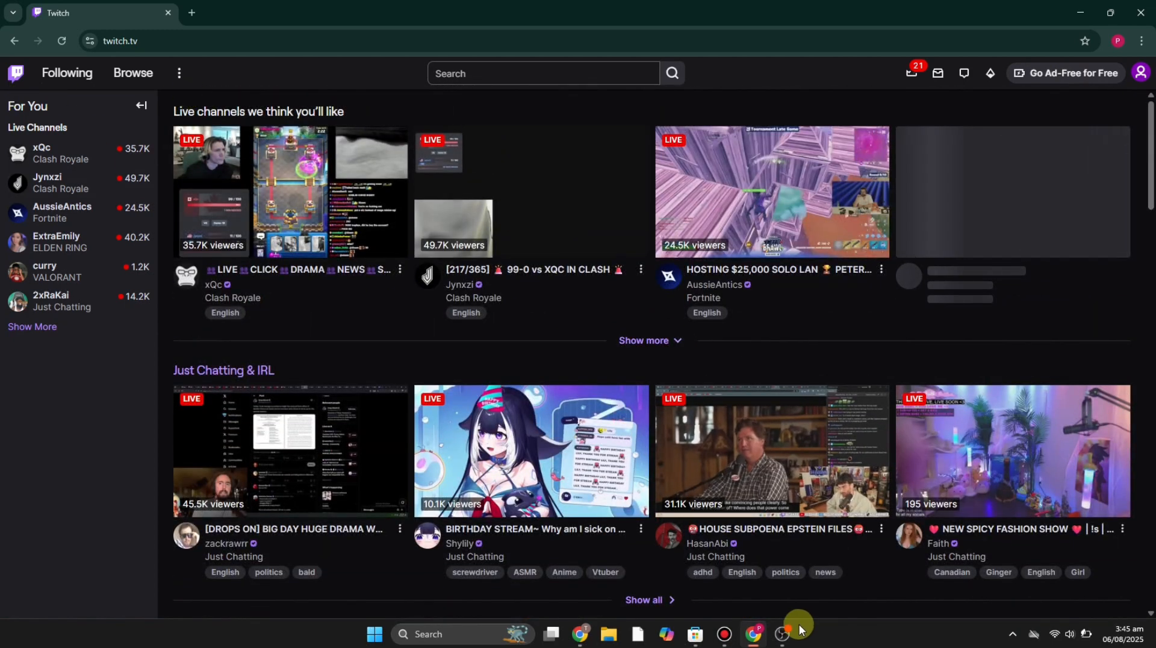
click(782, 634)
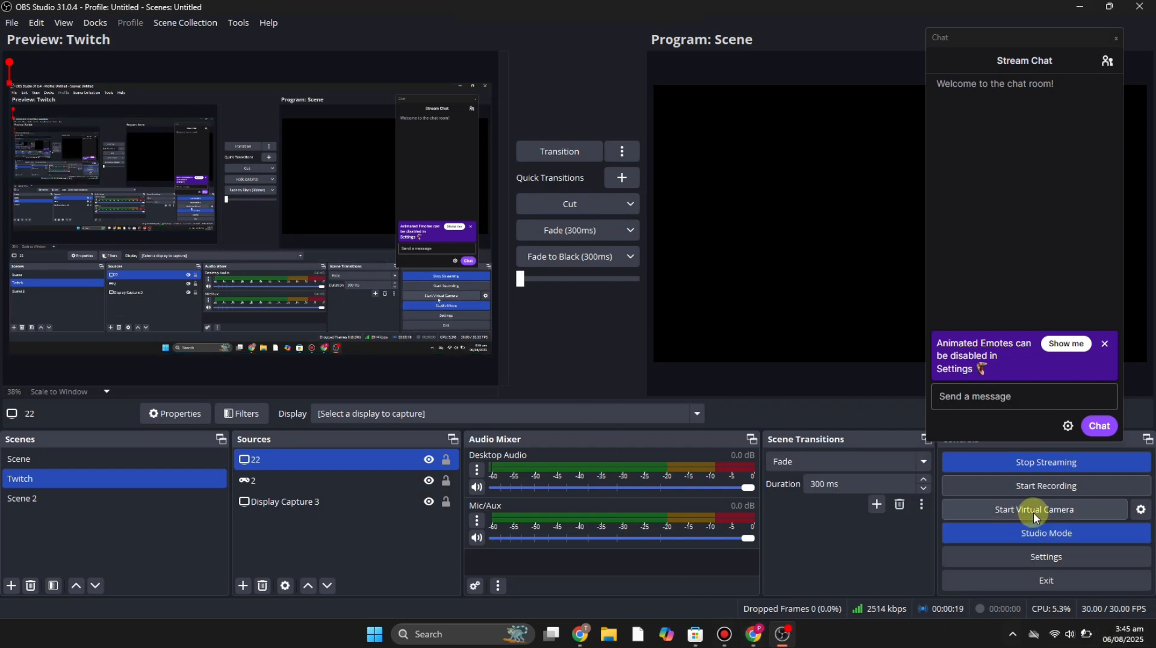
click(754, 634)
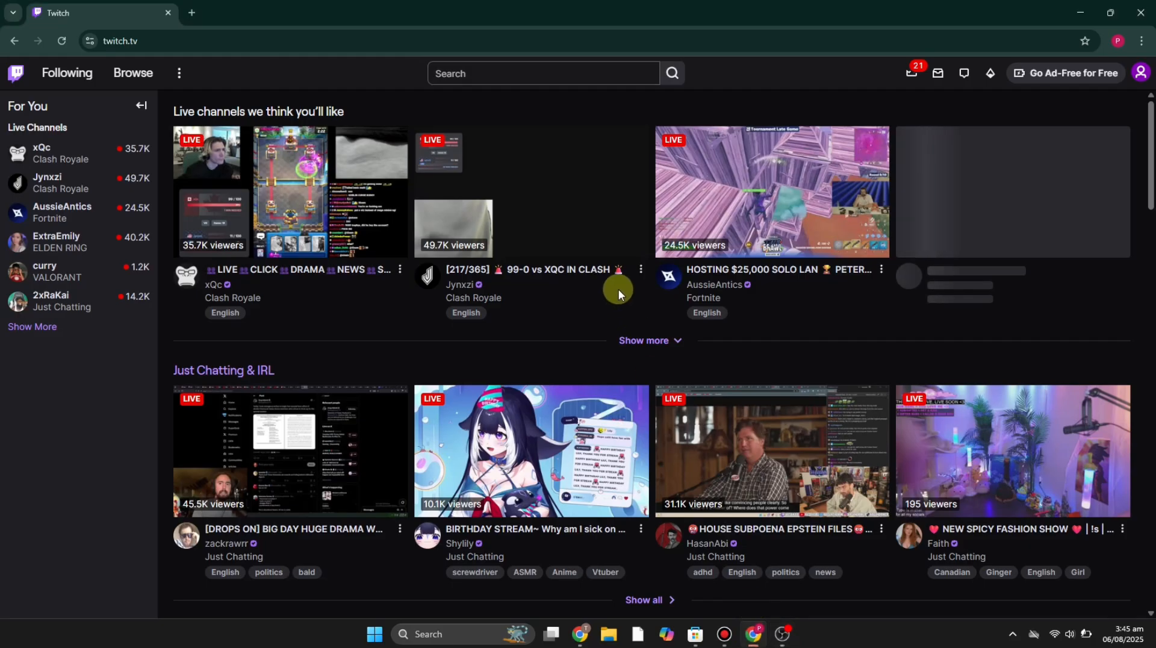